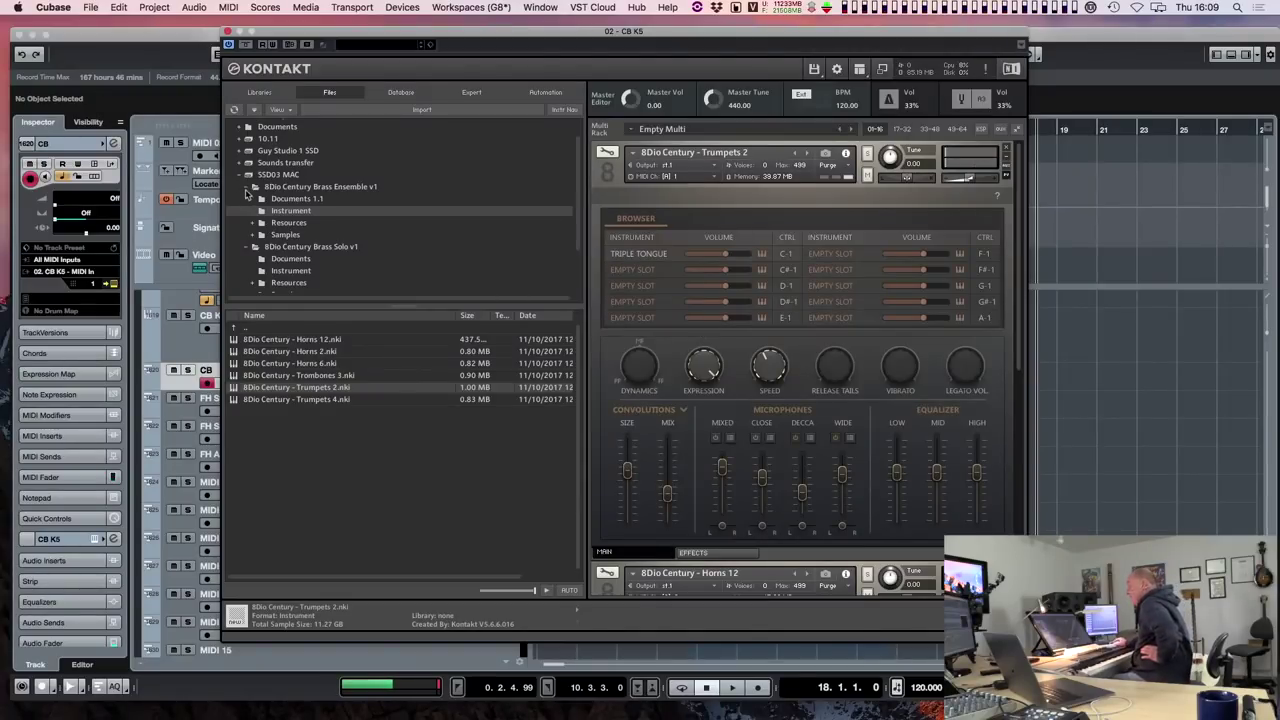
Replace the Trumpets 2 instrument with 8Dio Century - French Horn from the Brass Solo v1 library.
{"action": "left_click", "coordinate": [249, 189]}
{"action": "left_click", "coordinate": [289, 222]}
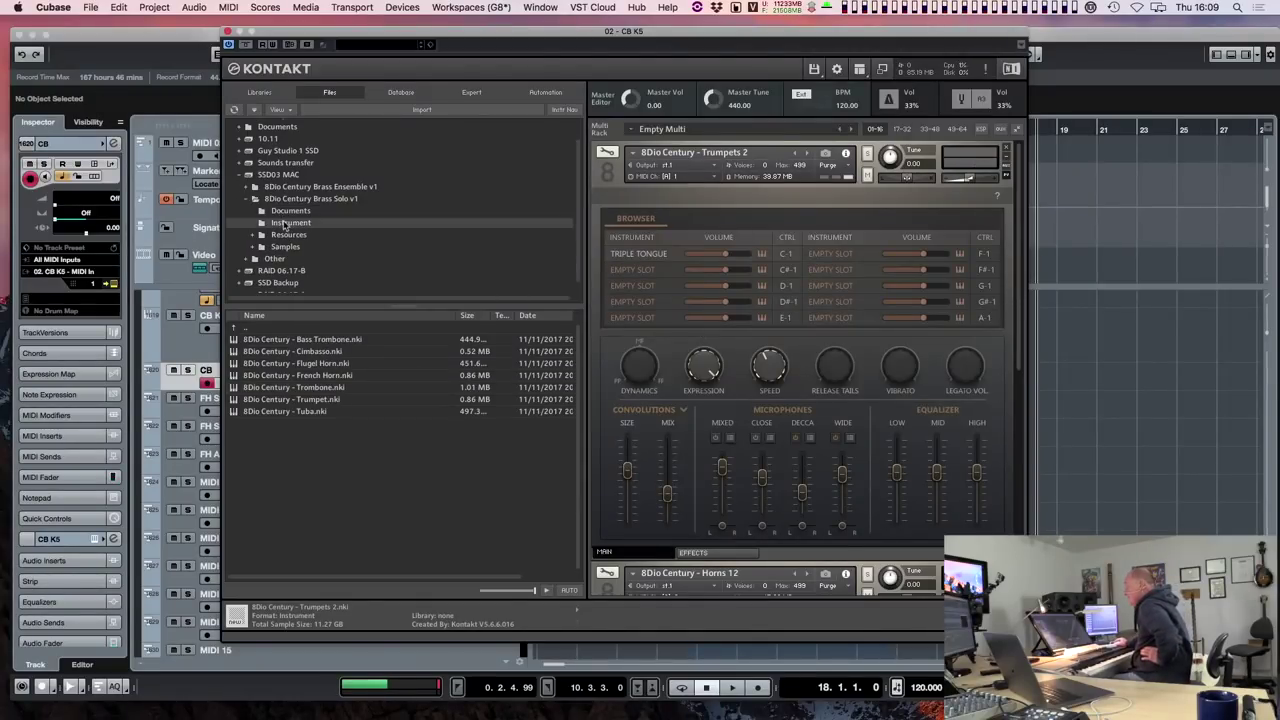
{"action": "left_click", "coordinate": [286, 376]}
{"action": "left_click_drag", "start_coordinate": [276, 380], "coordinate": [758, 266]}
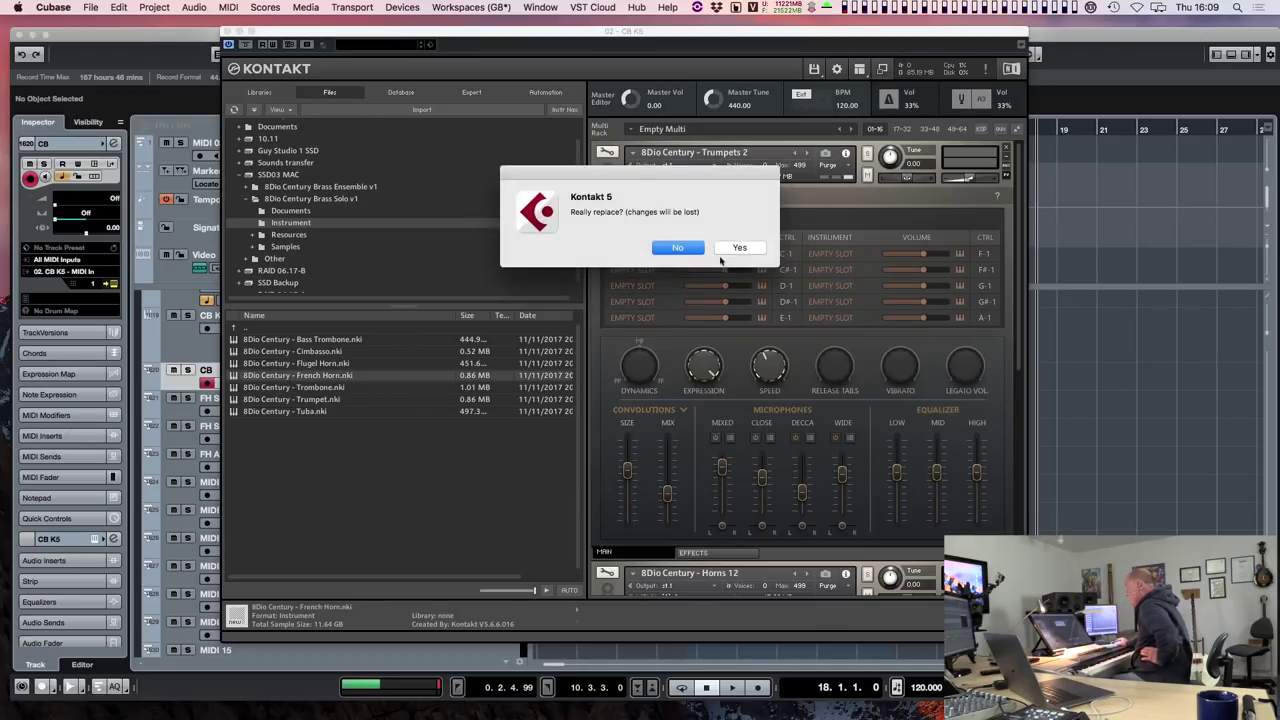
{"action": "left_click", "coordinate": [739, 249]}
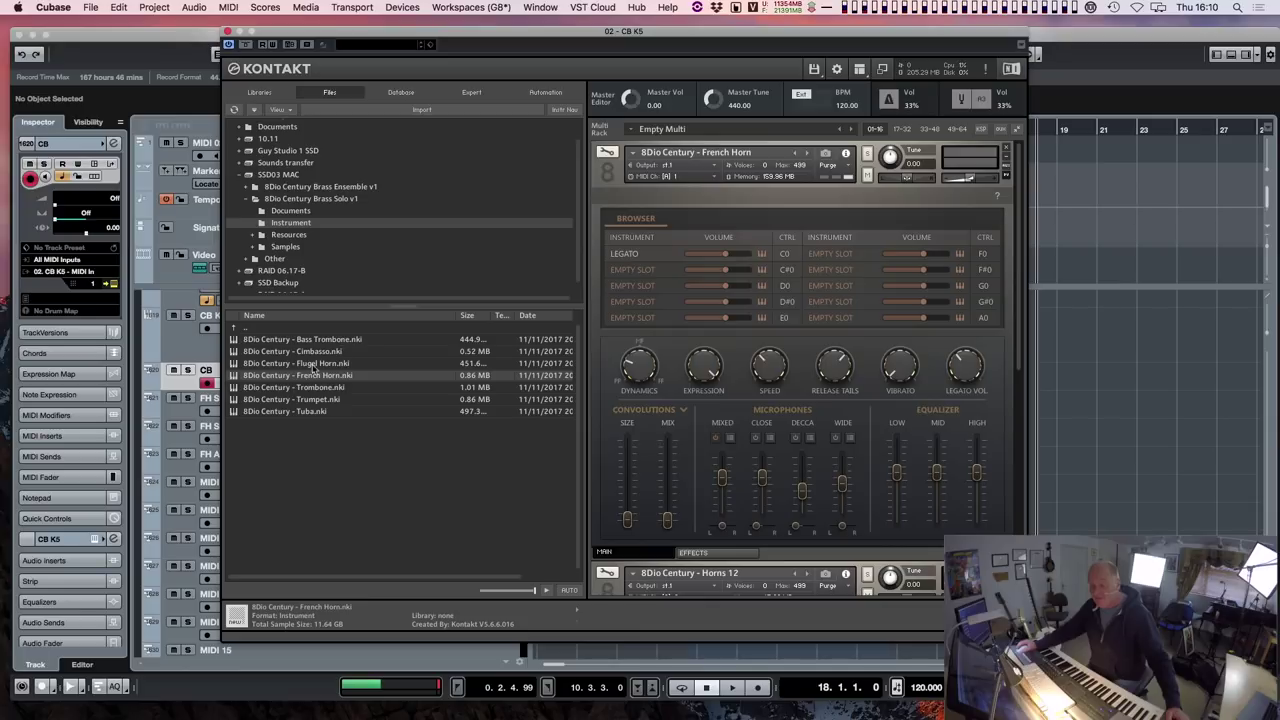
Replace the French Horn instrument with 8Dio Century - Trumpet from the same solo library.
{"action": "left_click", "coordinate": [300, 400]}
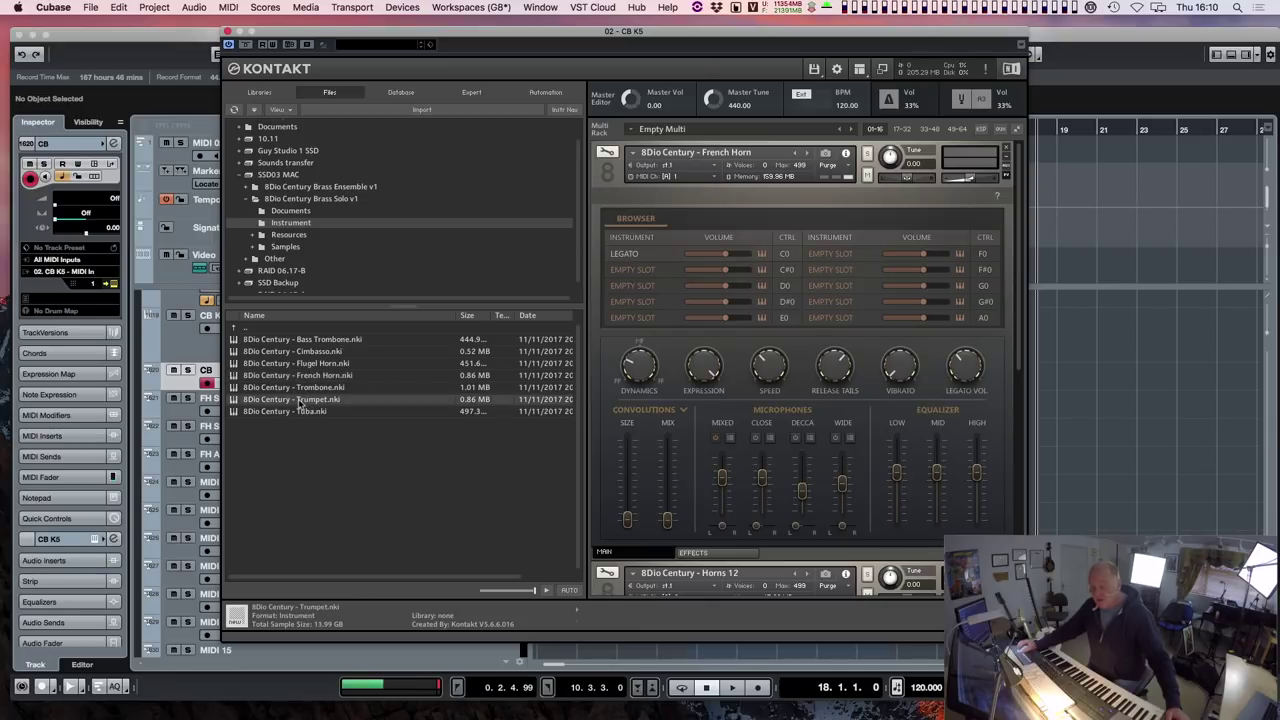
{"action": "left_click_drag", "start_coordinate": [710, 287], "coordinate": [710, 287]}
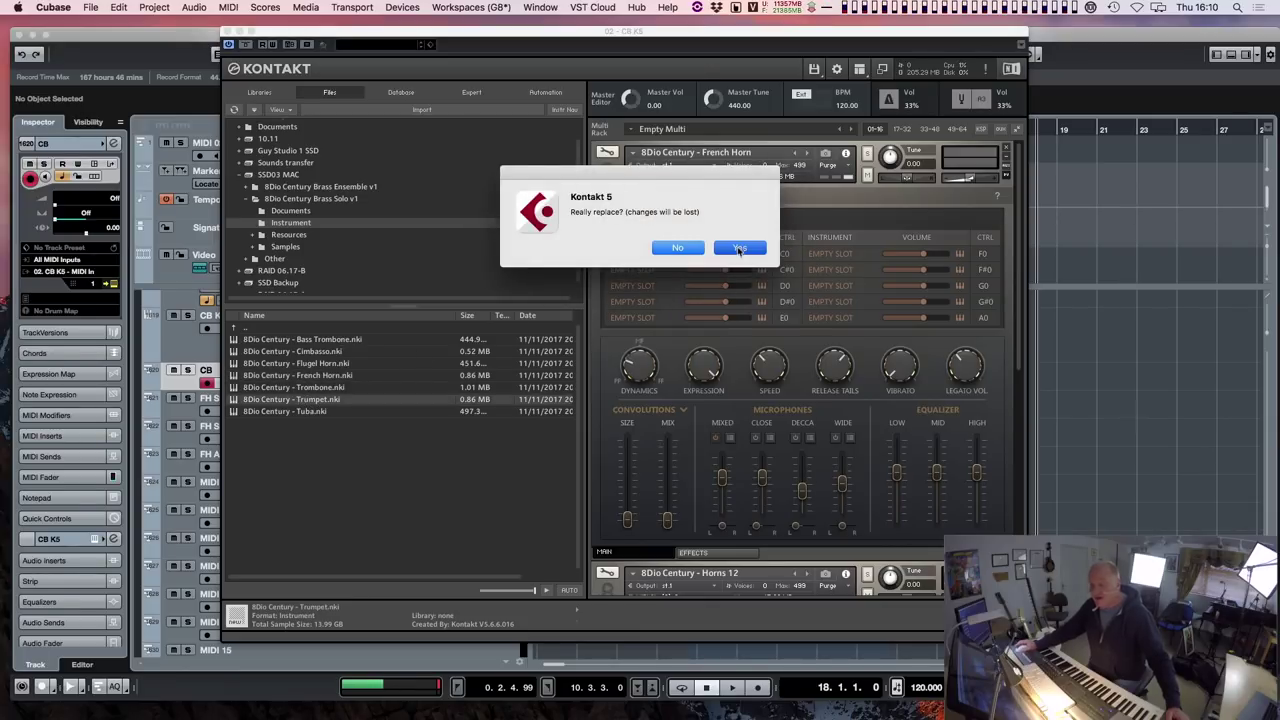
{"action": "left_click", "coordinate": [739, 248]}
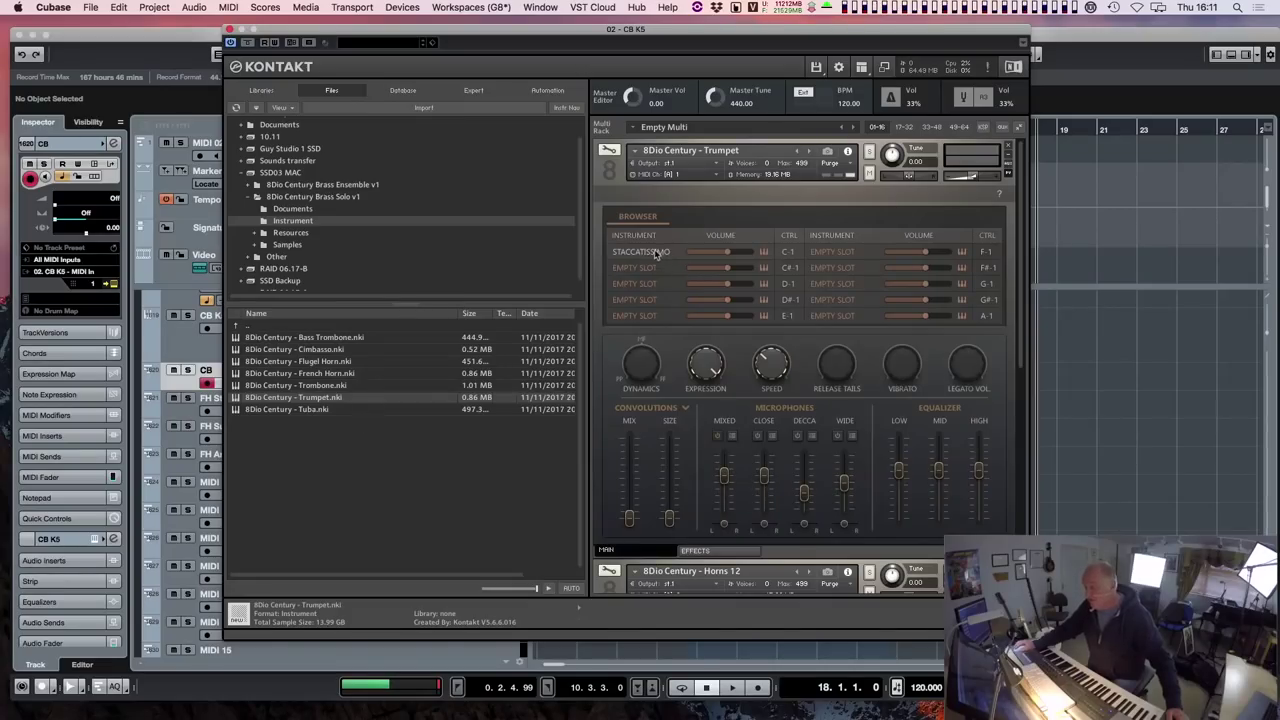
Change the solo Trumpet's first articulation slot to Arc Long Vib and review the available articulations.
{"action": "left_click", "coordinate": [656, 254]}
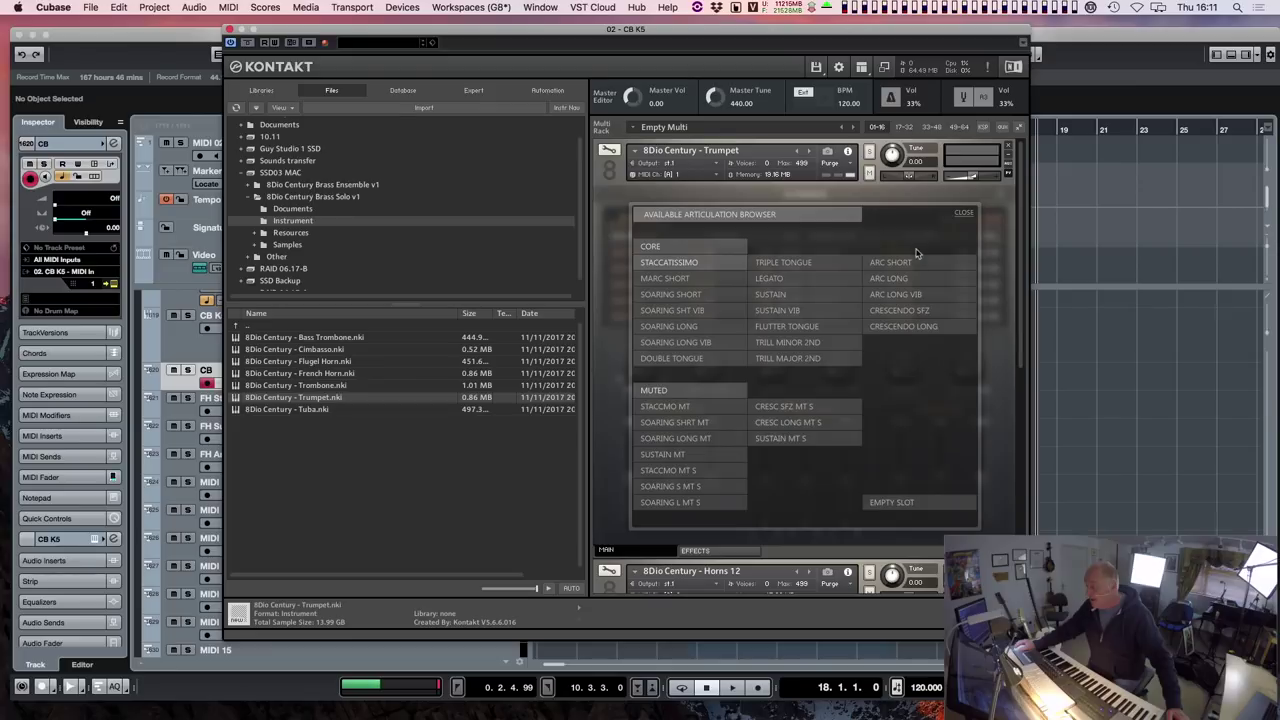
{"action": "left_click", "coordinate": [906, 298]}
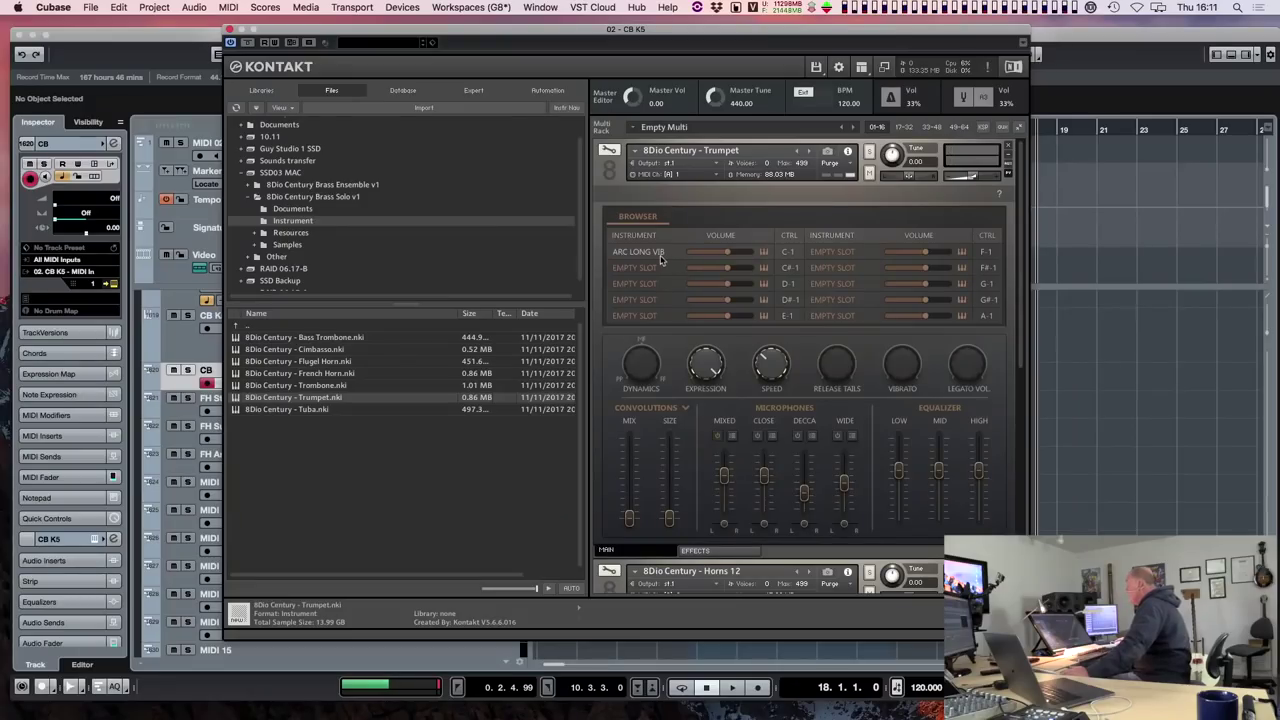
{"action": "left_click", "coordinate": [656, 256]}
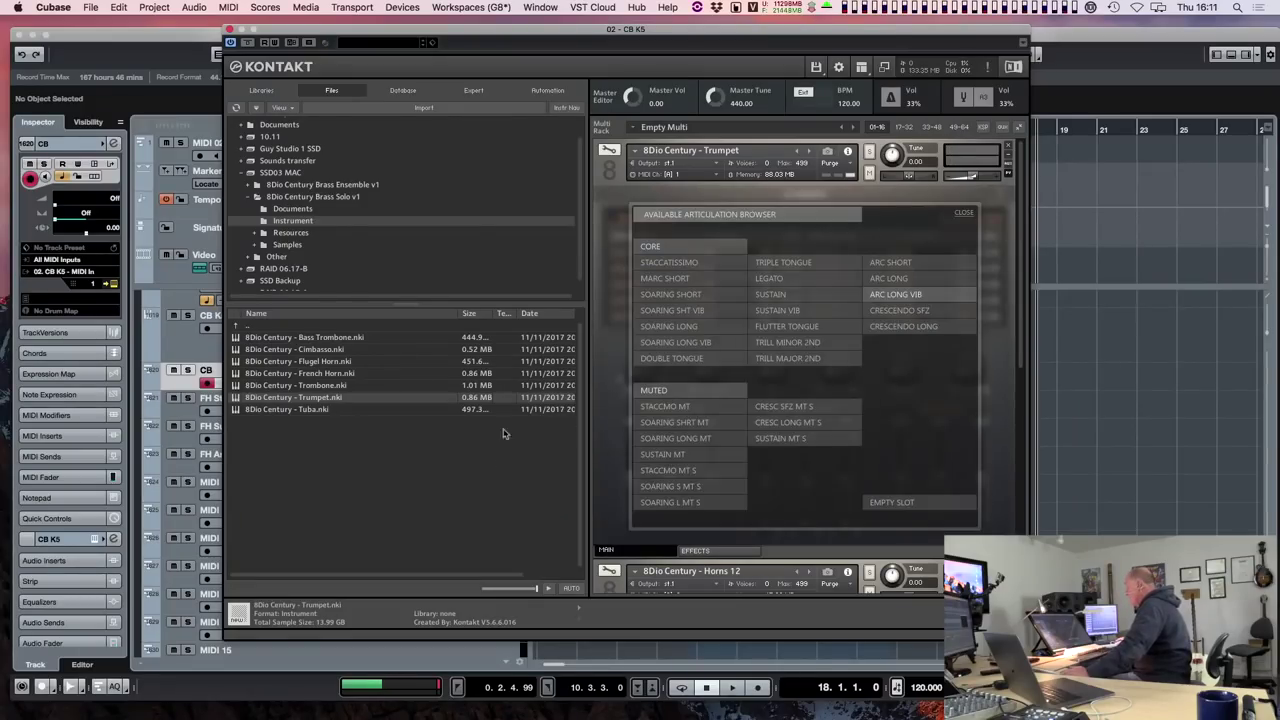
{"action": "left_click", "coordinate": [963, 215]}
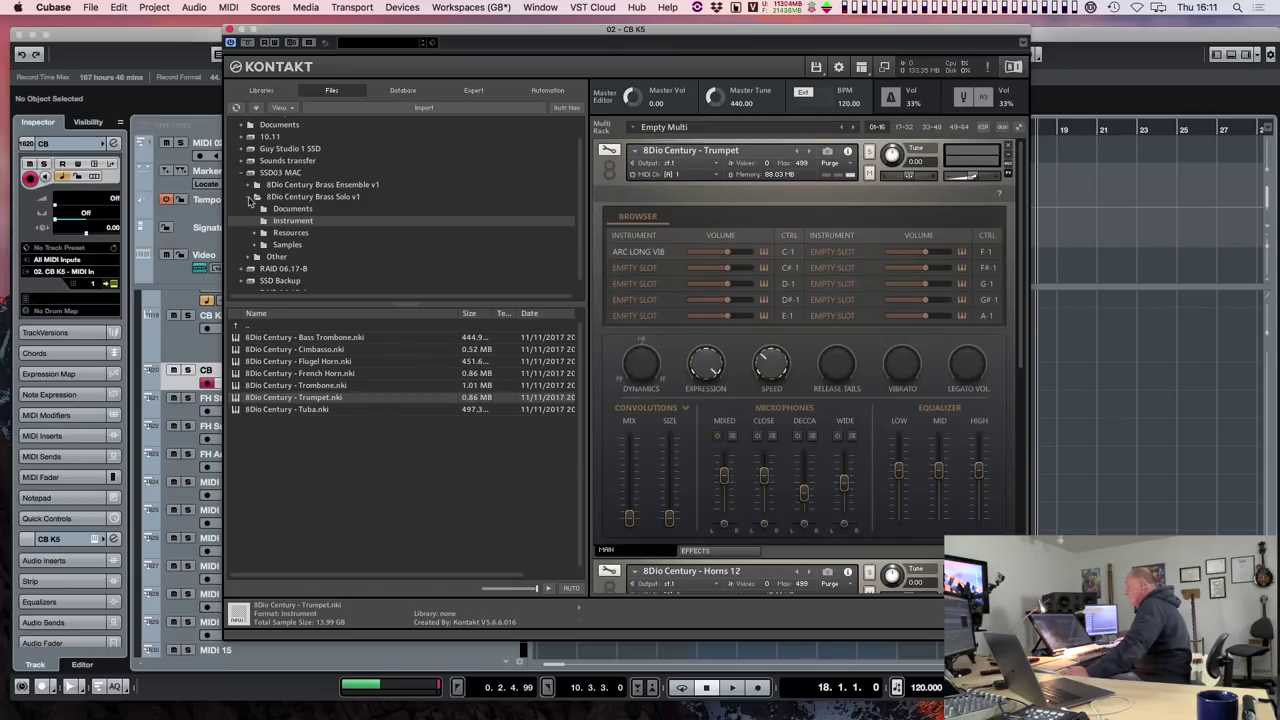
Replace the Trumpet instrument with 8Dio Century - Horns 6 from the Brass Ensemble v1 library.
{"action": "double_click", "coordinate": [372, 198]}
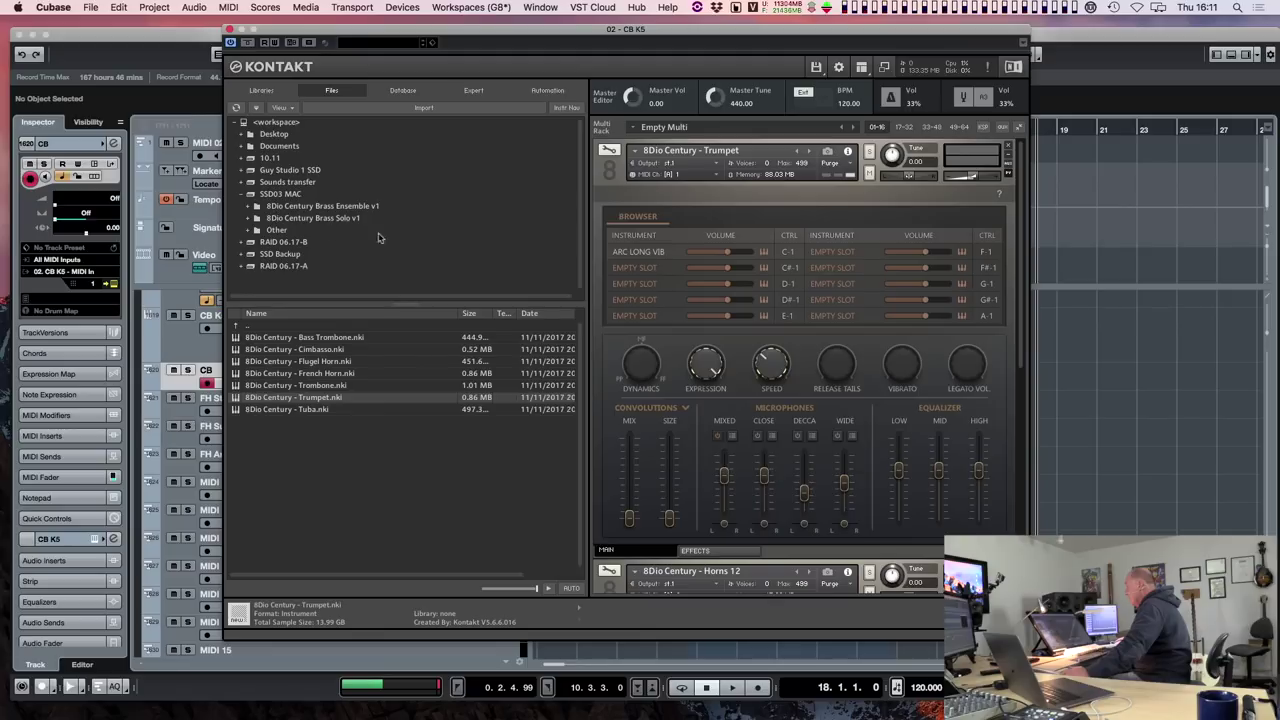
{"action": "left_click", "coordinate": [253, 207]}
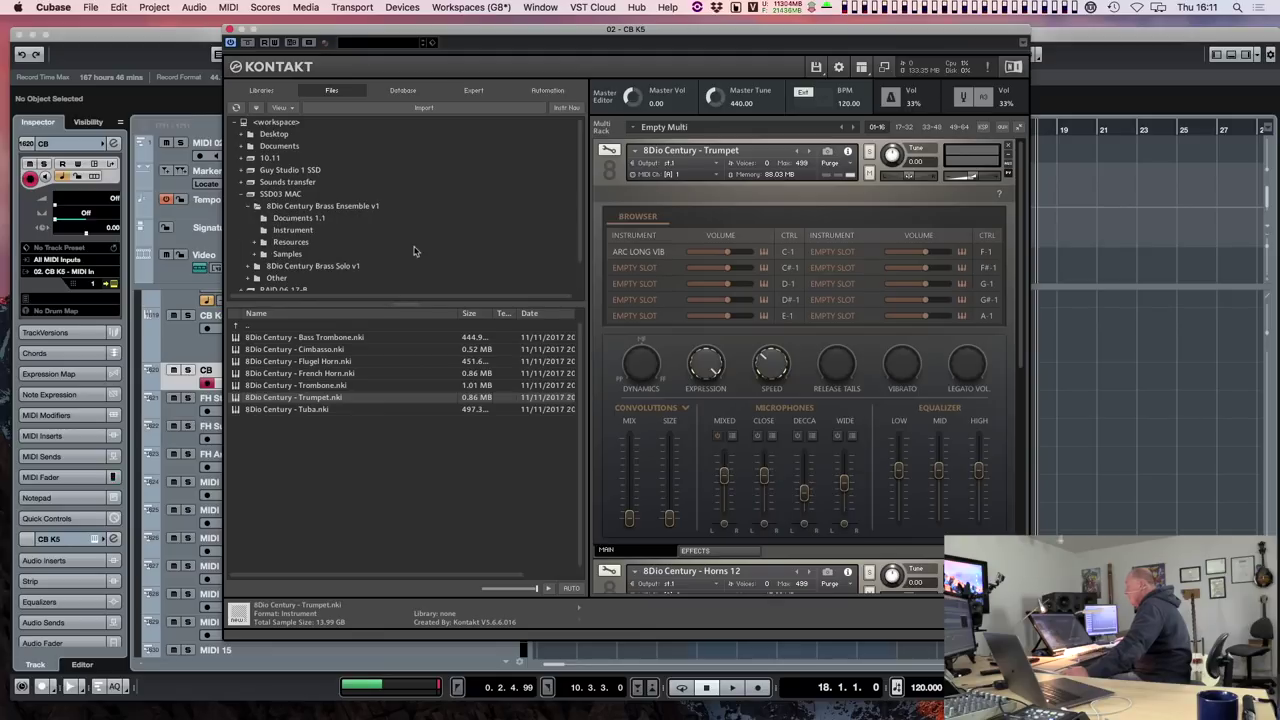
{"action": "left_click", "coordinate": [291, 231]}
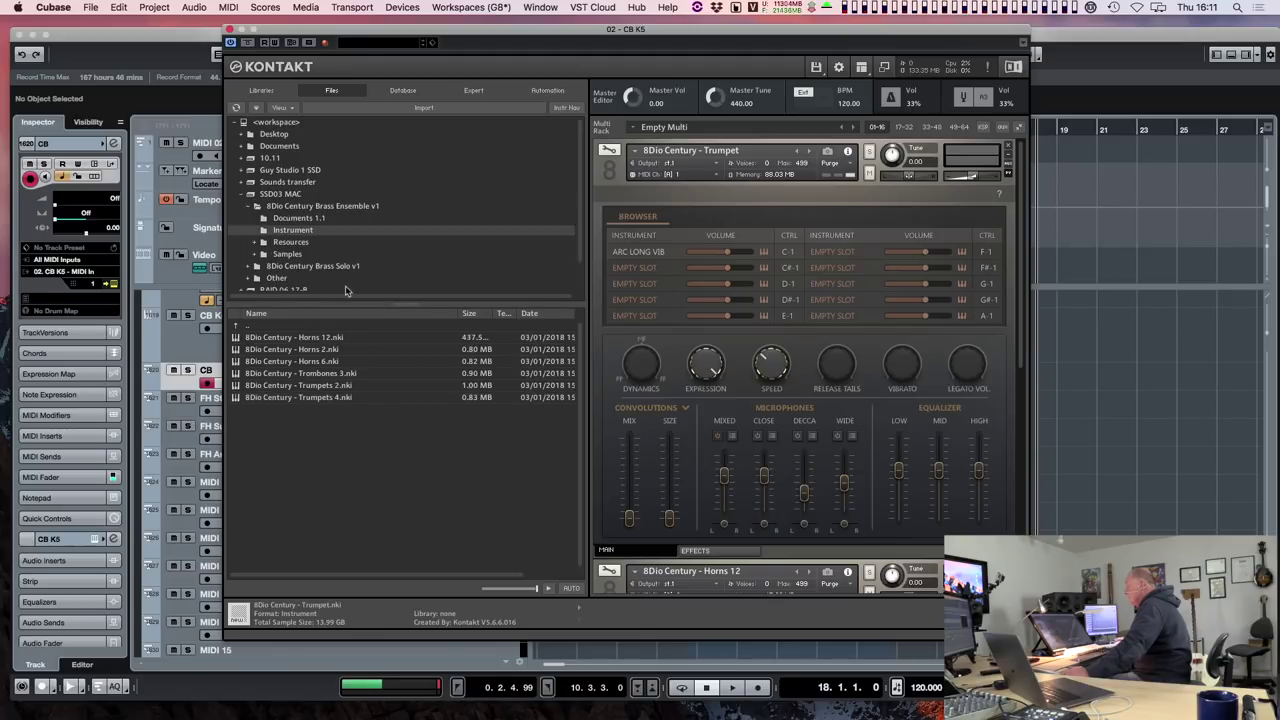
{"action": "left_click", "coordinate": [291, 362]}
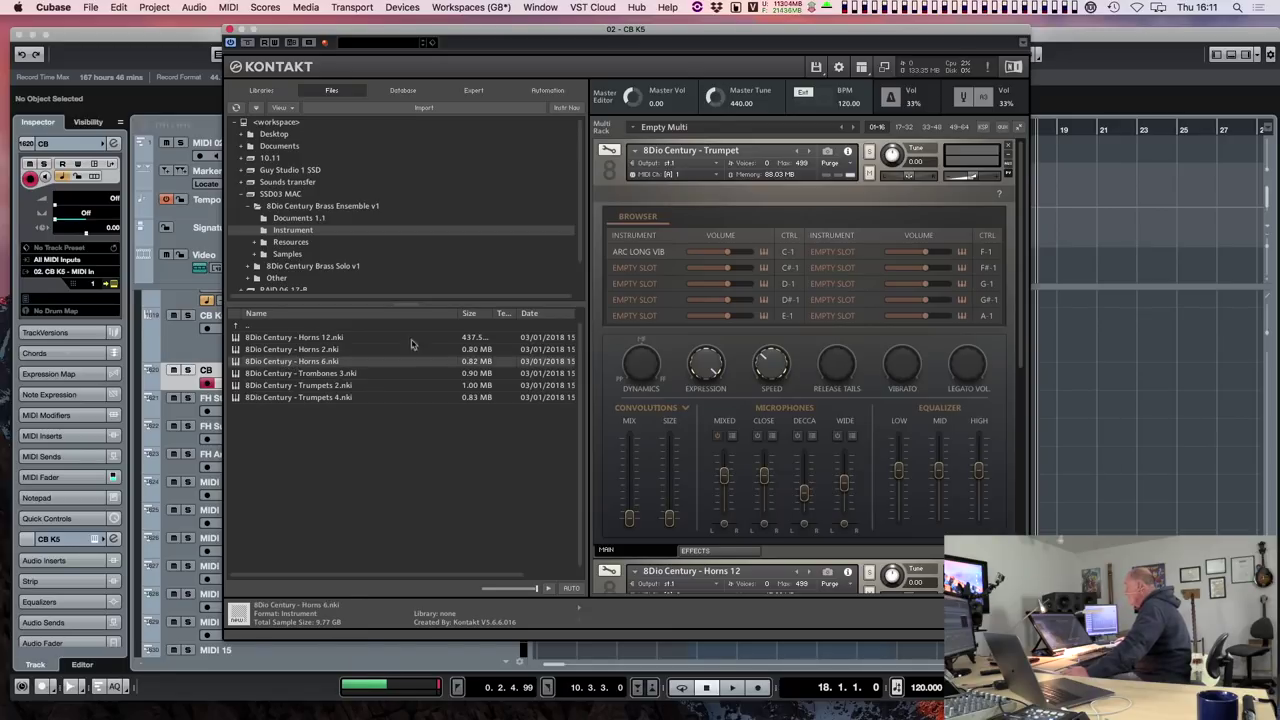
{"action": "left_click_drag", "start_coordinate": [700, 273], "coordinate": [700, 273]}
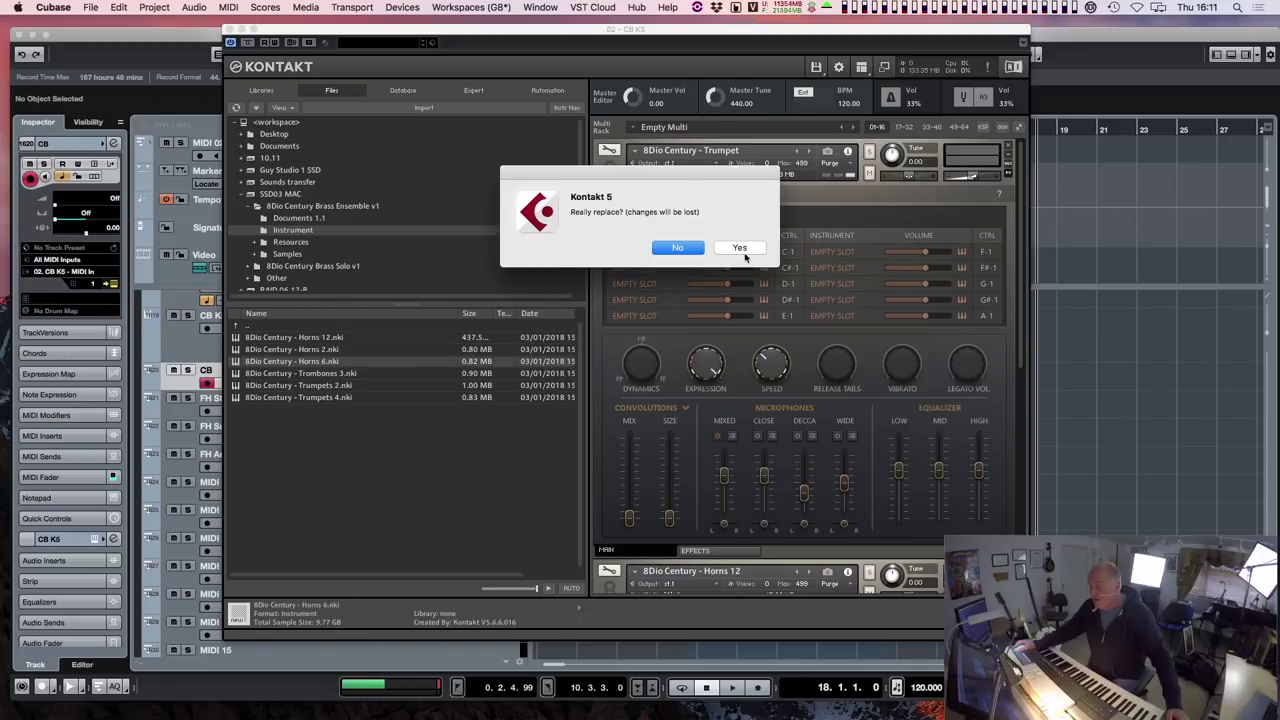
{"action": "left_click", "coordinate": [740, 249]}
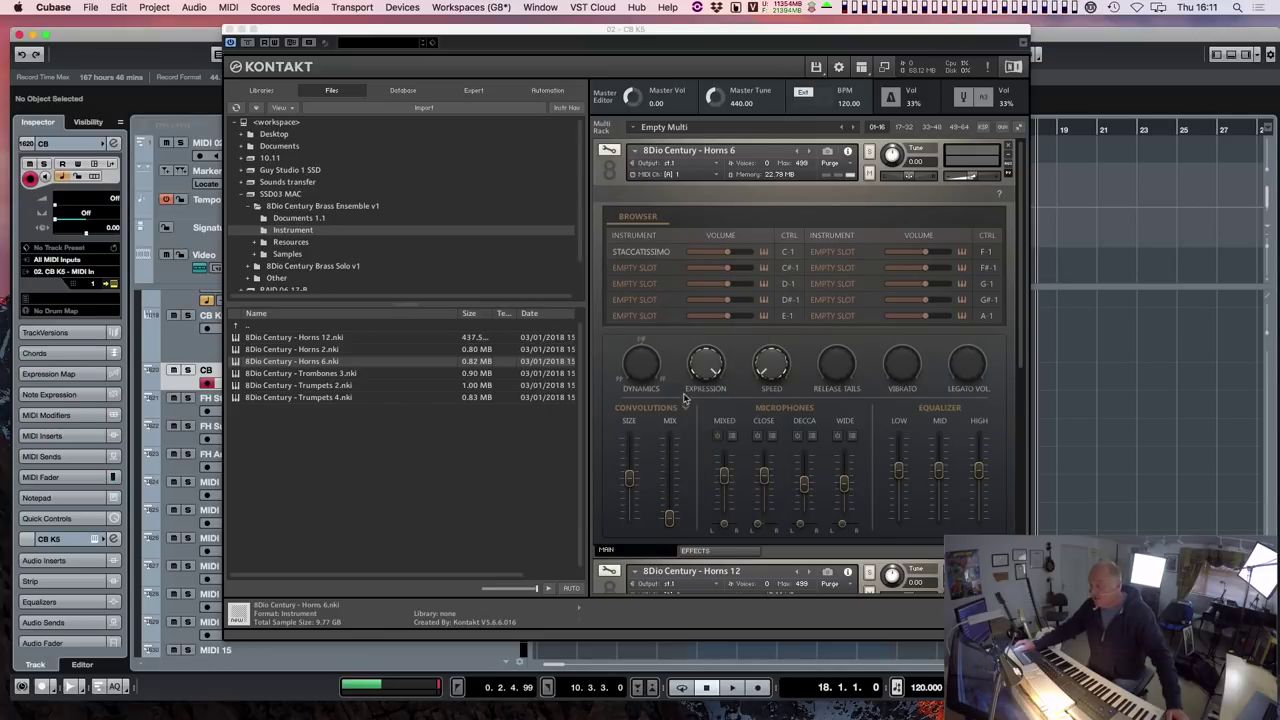
Assign Legato, Staccatissimo and Sustain to the first three articulation slots of Horns 6.
{"action": "left_click", "coordinate": [645, 252]}
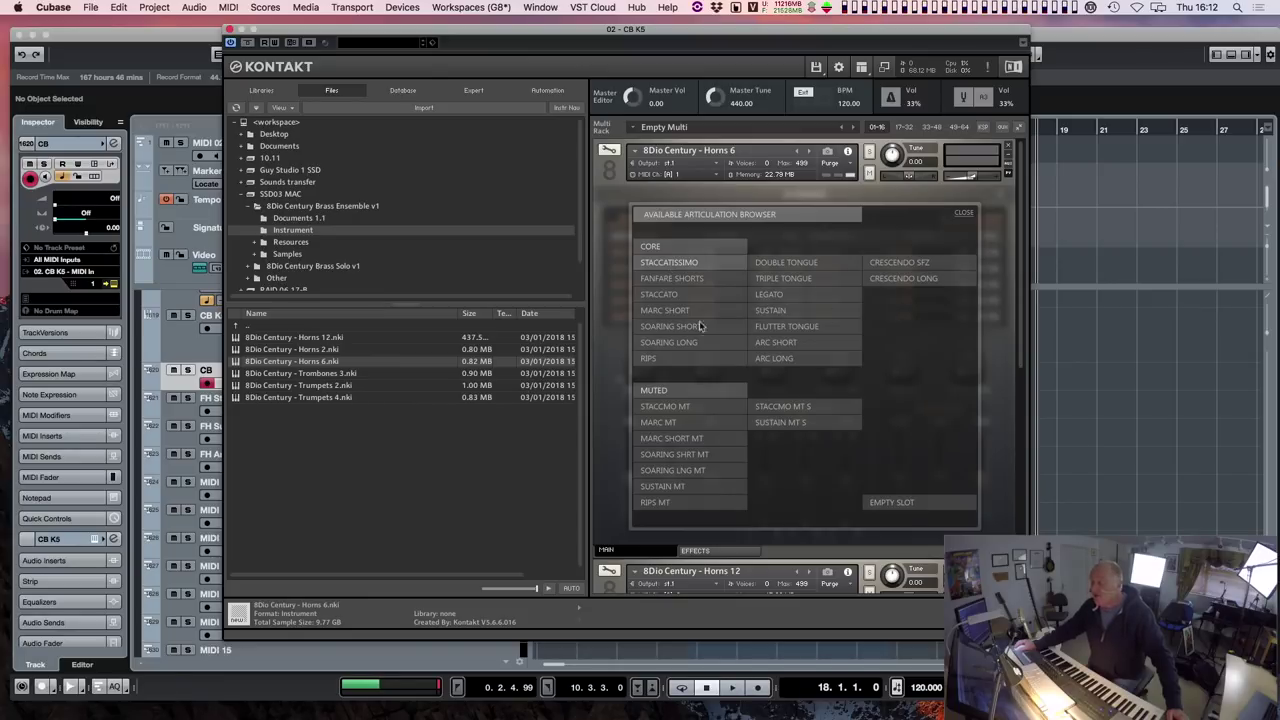
{"action": "left_click", "coordinate": [770, 294]}
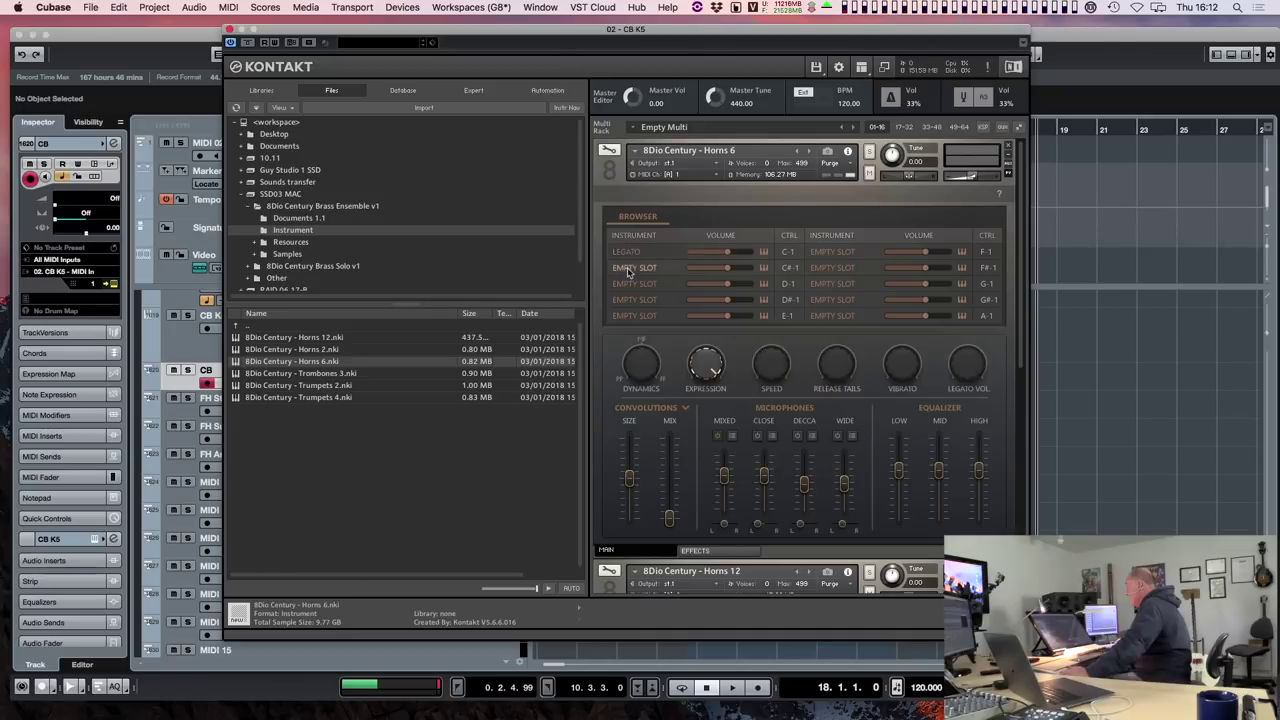
{"action": "left_click", "coordinate": [627, 268]}
{"action": "left_click", "coordinate": [690, 263]}
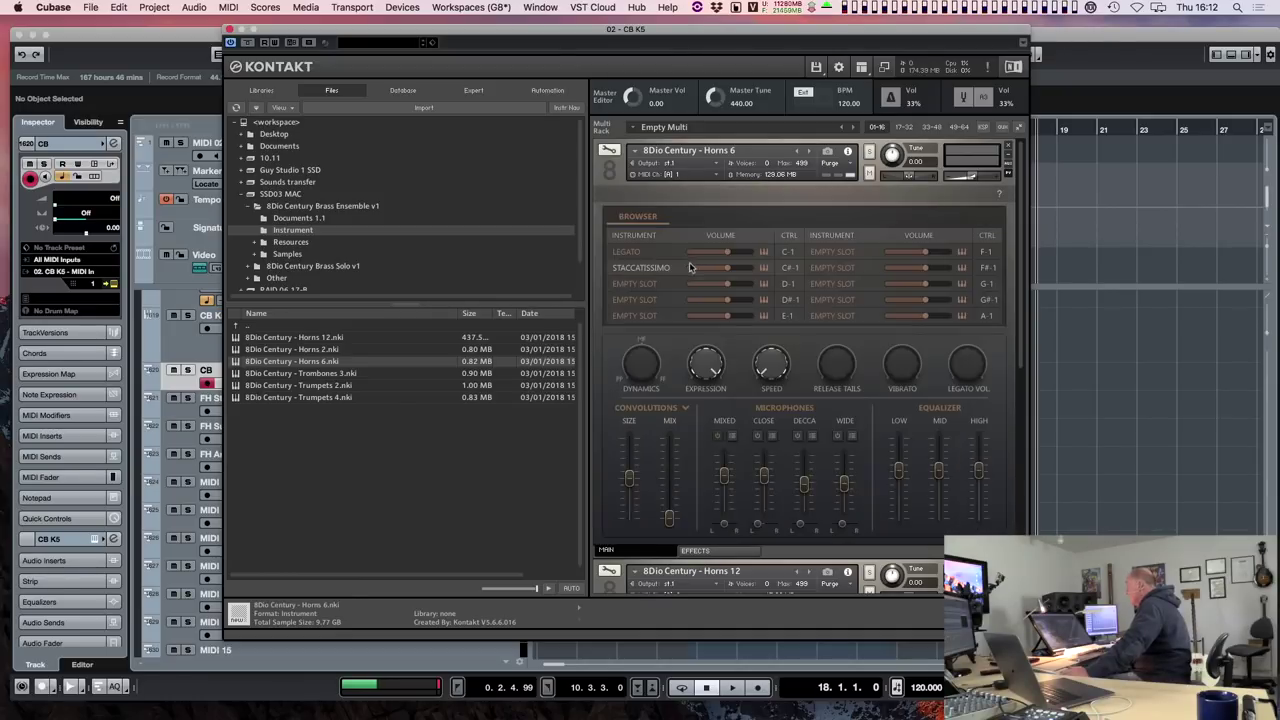
{"action": "left_click", "coordinate": [640, 284]}
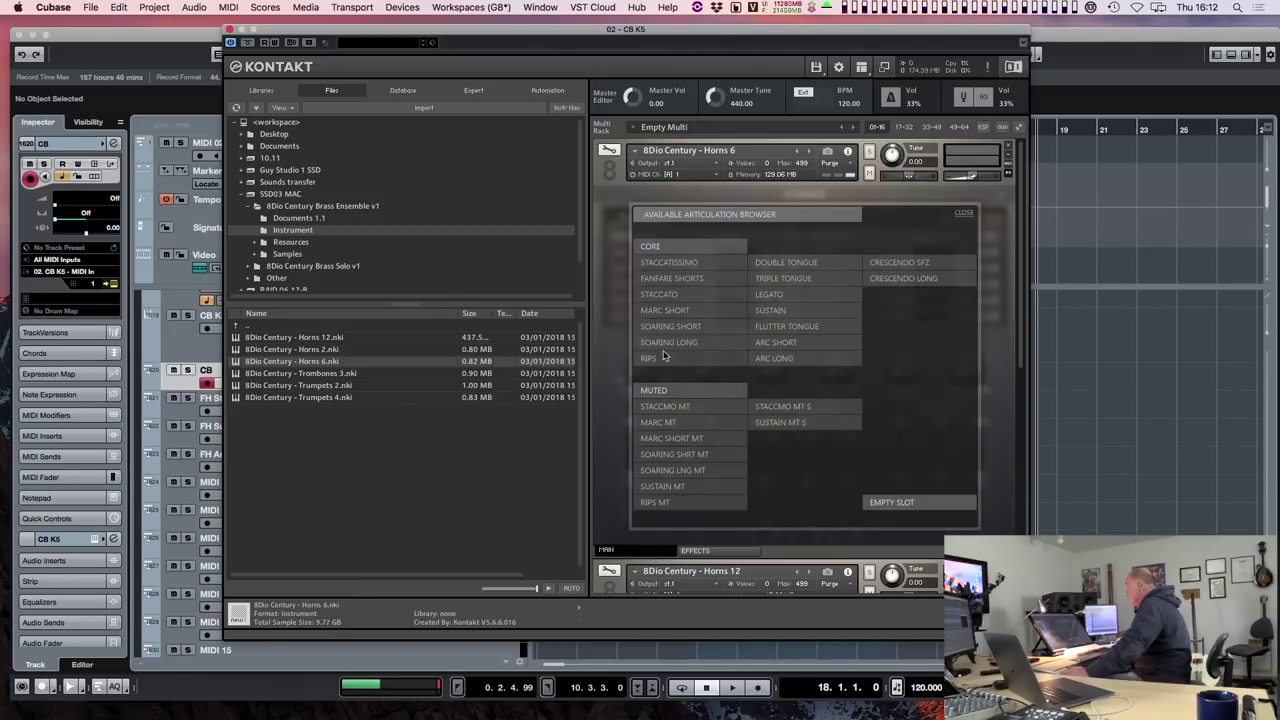
{"action": "left_click", "coordinate": [771, 311]}
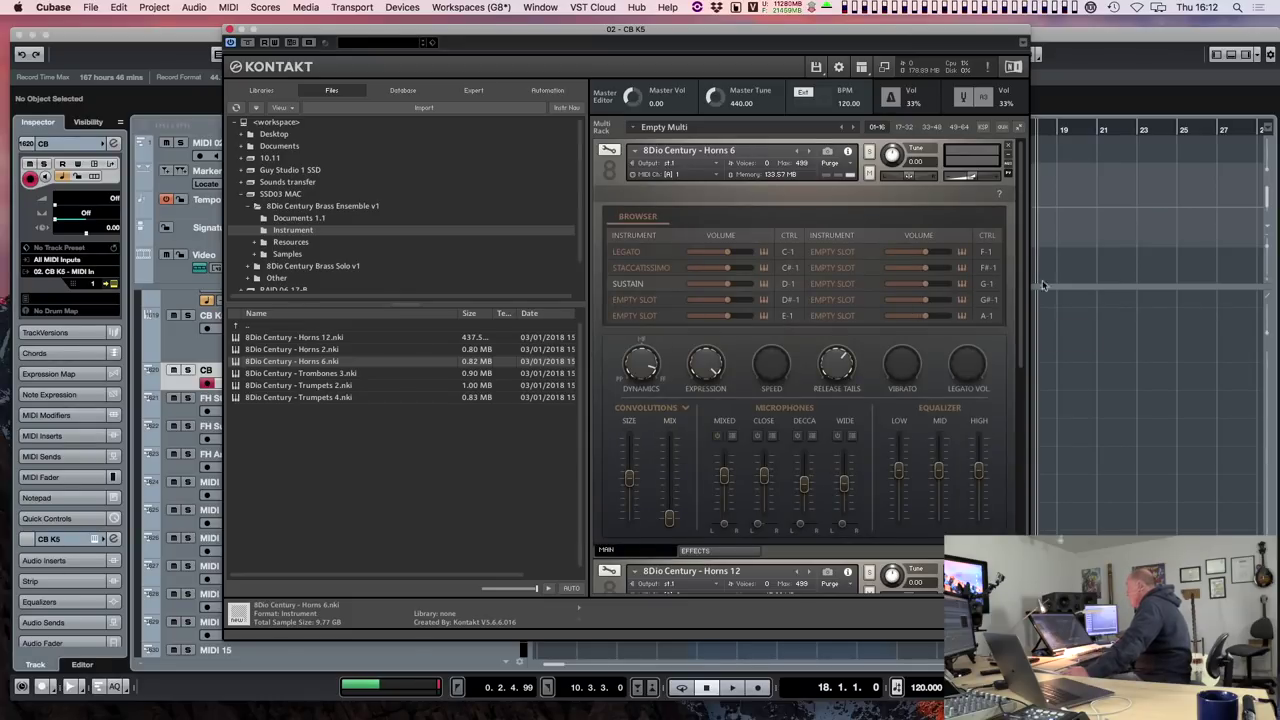
Remove the Horns 12 instrument from the rack and show Horns 6 in its expanded view.
{"action": "left_click", "coordinate": [1007, 156]}
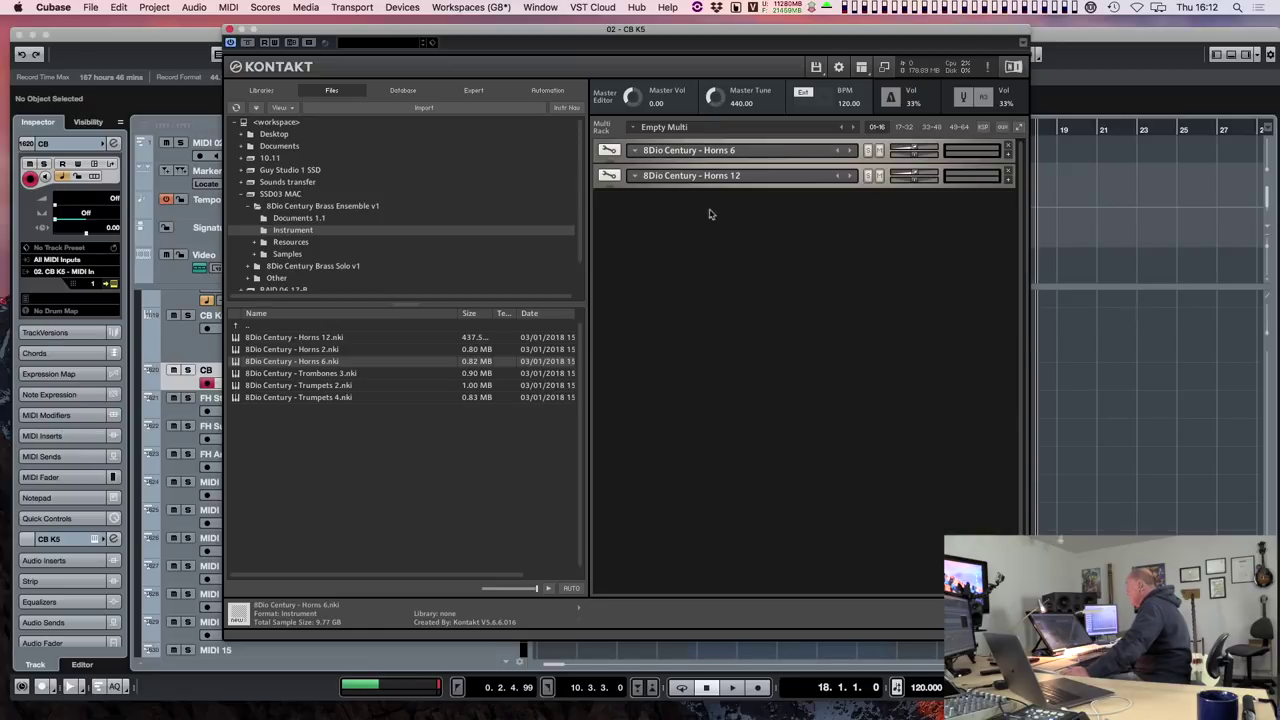
{"action": "left_click", "coordinate": [1009, 176]}
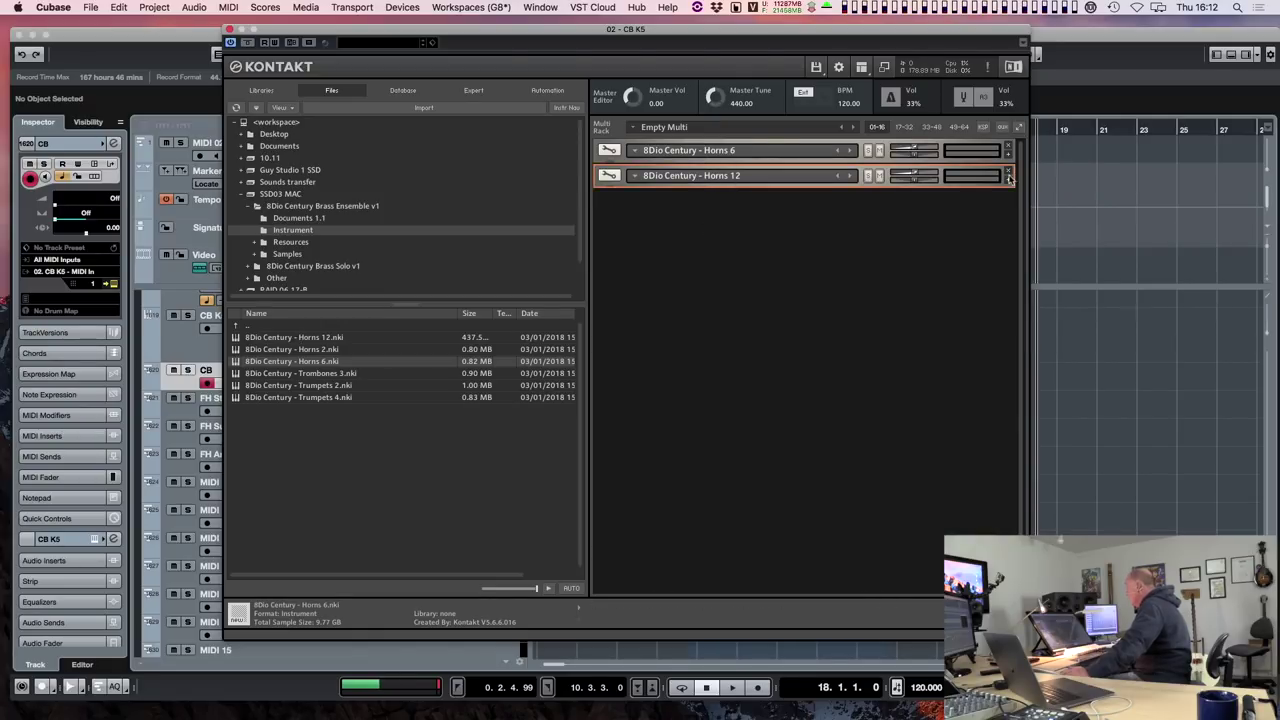
{"action": "left_click", "coordinate": [1009, 176]}
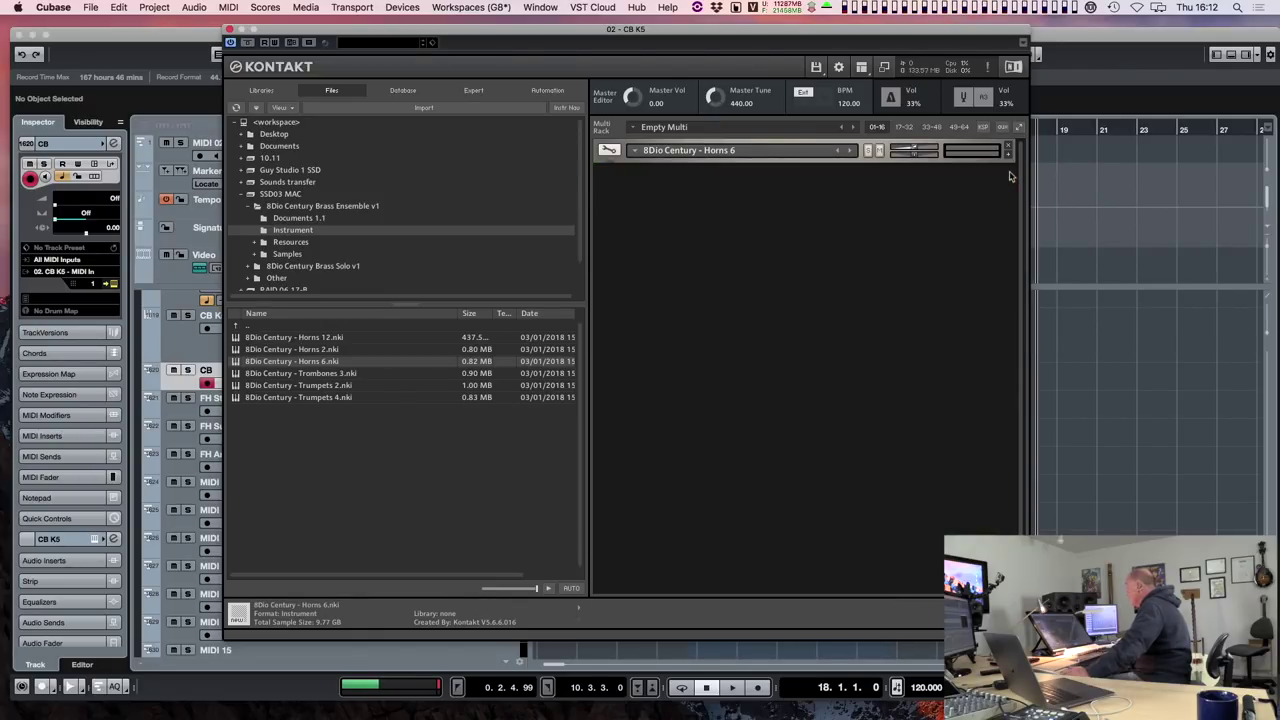
{"action": "left_click", "coordinate": [1019, 128]}
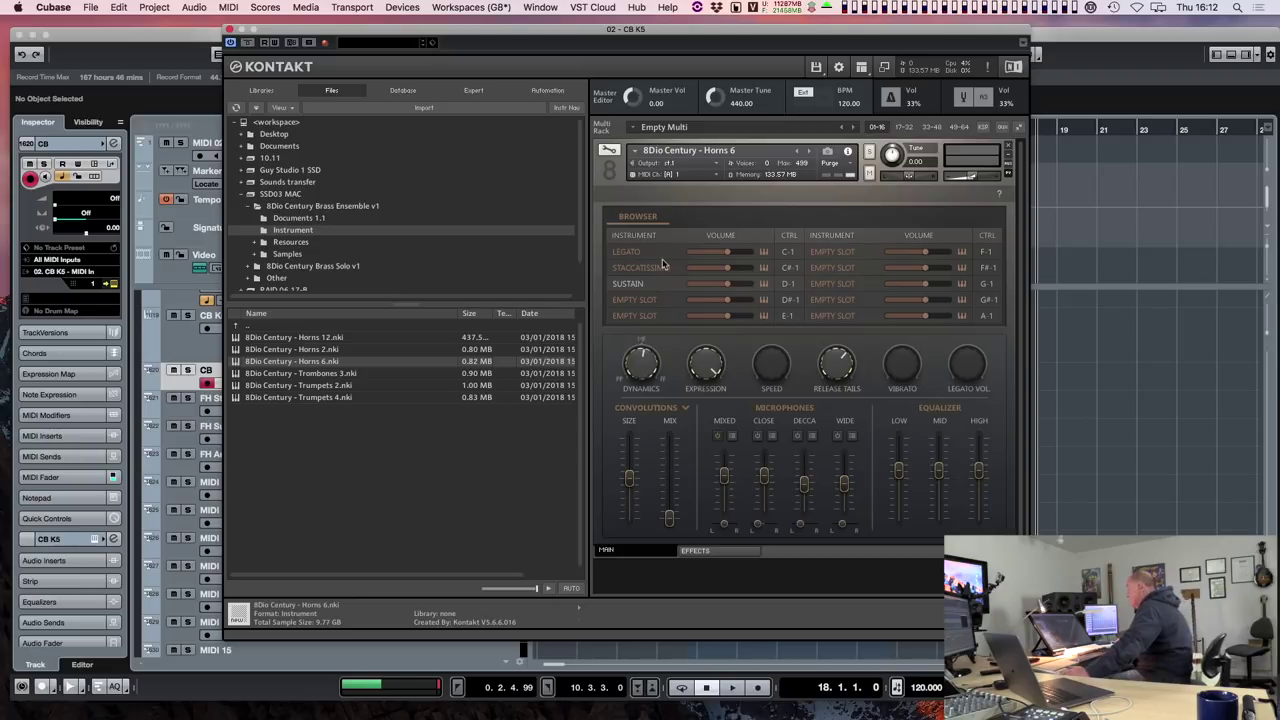
Activate the Legato slot, and assign Arc Long and Flutter Tongue to the fourth and fifth articulation slots of Horns 6.
{"action": "left_click", "coordinate": [649, 255]}
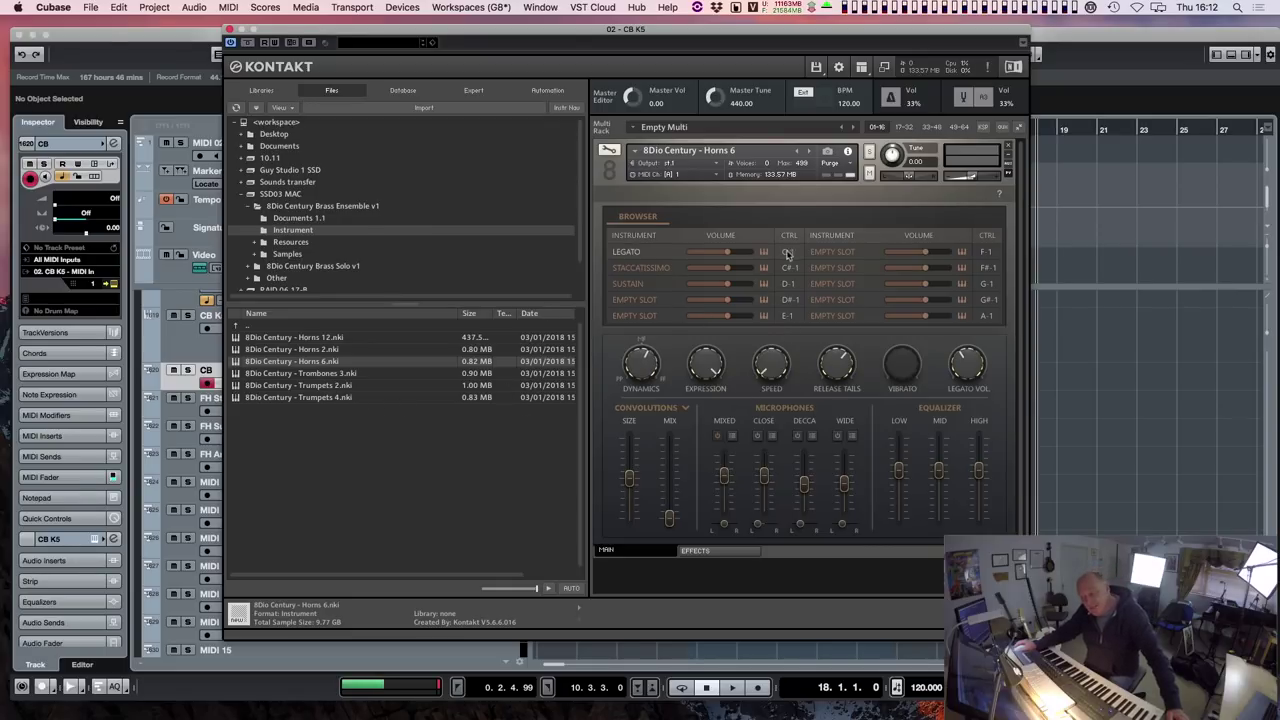
{"action": "left_click", "coordinate": [645, 302]}
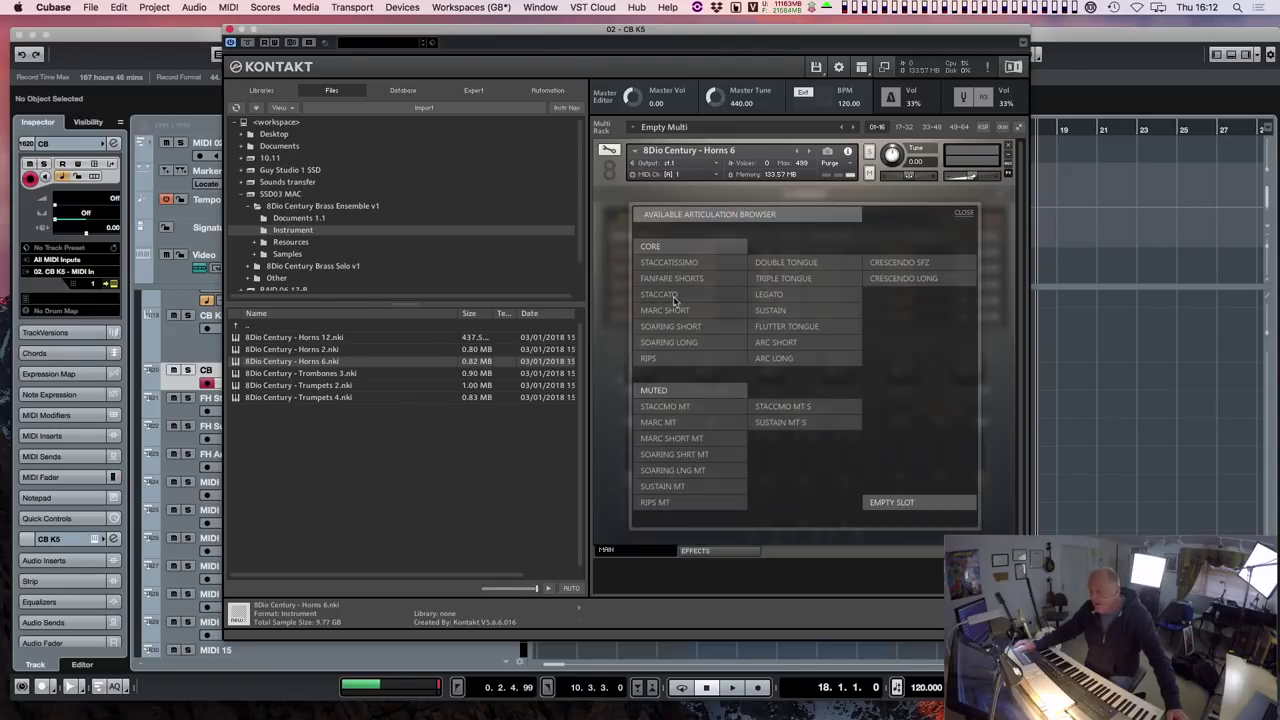
{"action": "left_click", "coordinate": [775, 358]}
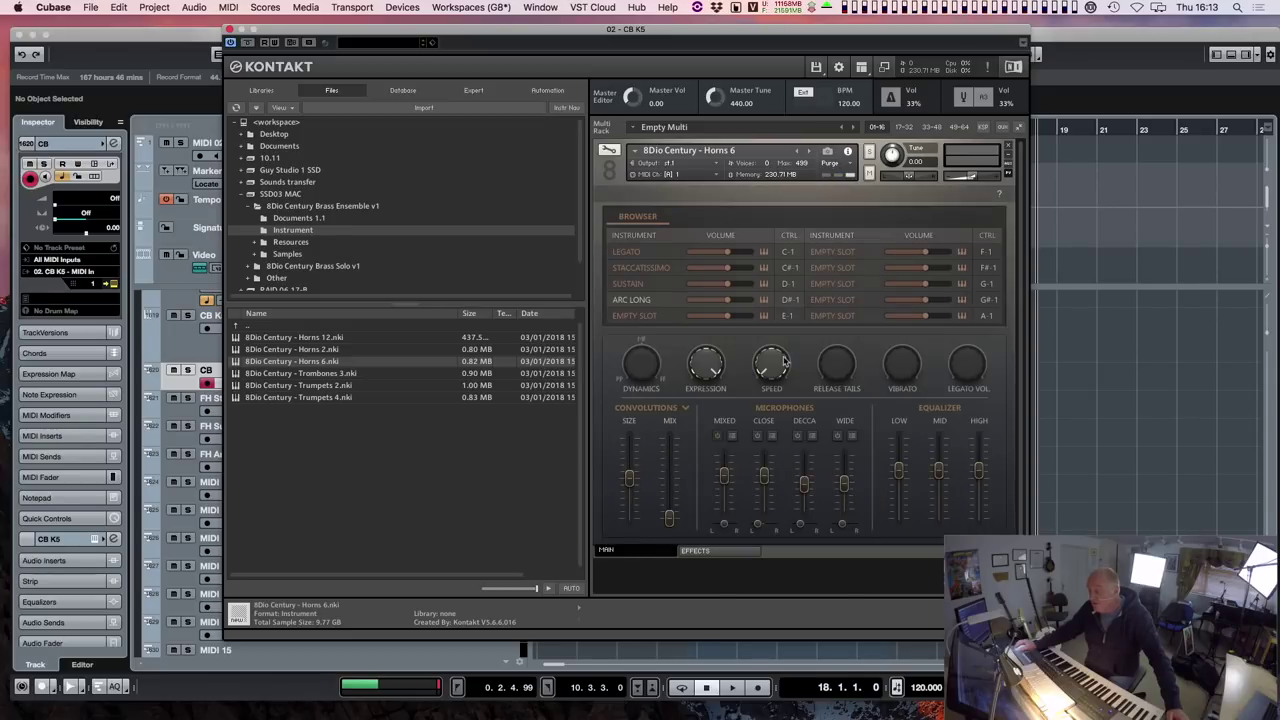
{"action": "left_click", "coordinate": [647, 316]}
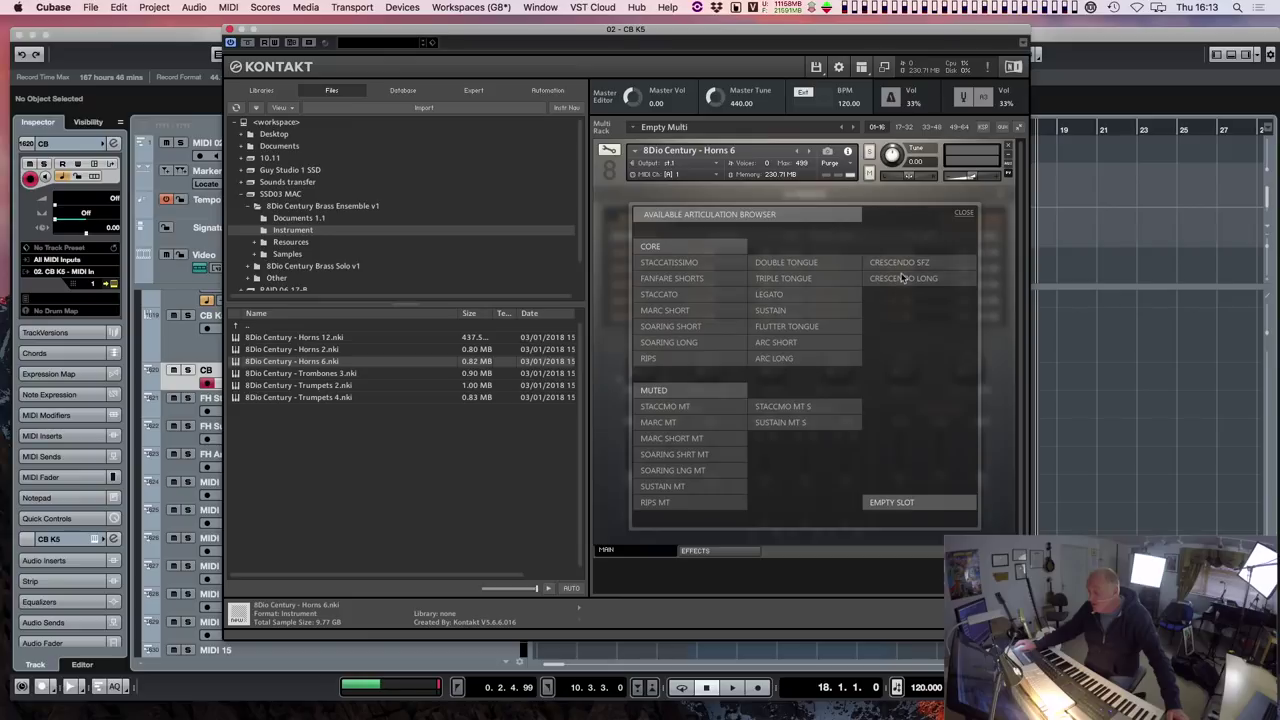
{"action": "left_click", "coordinate": [802, 329]}
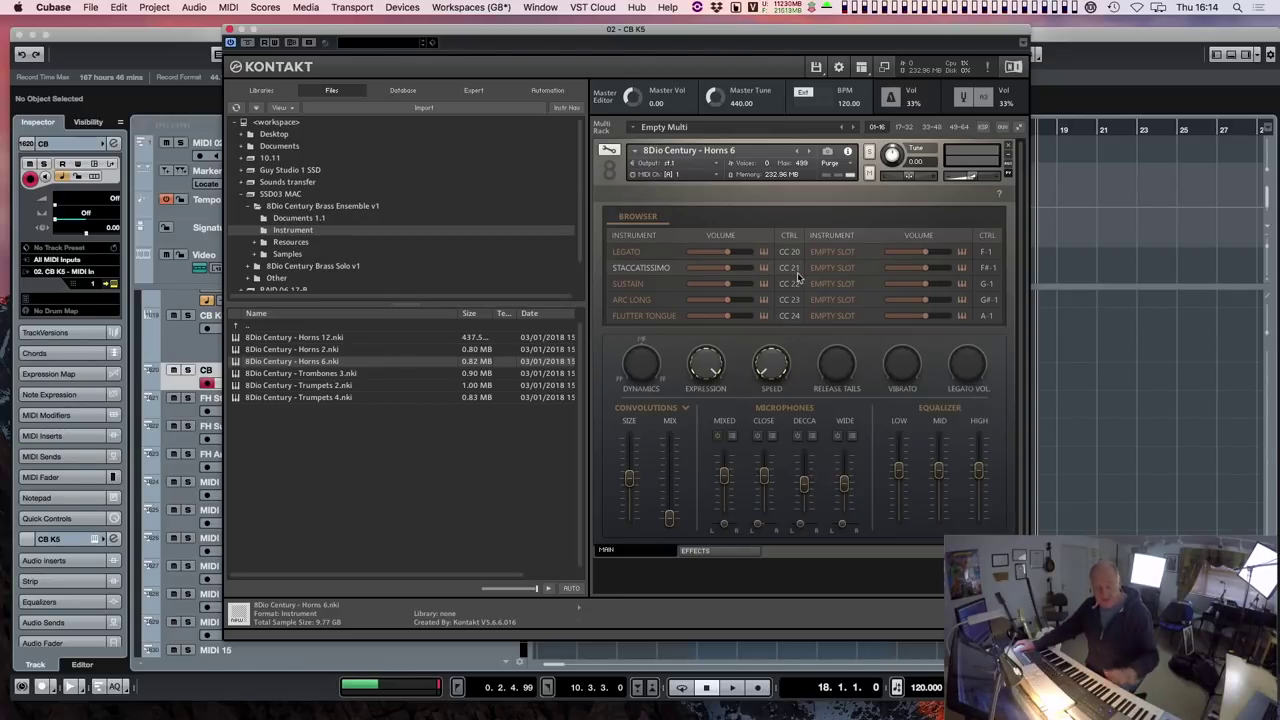
{"action": "left_click", "coordinate": [254, 243]}
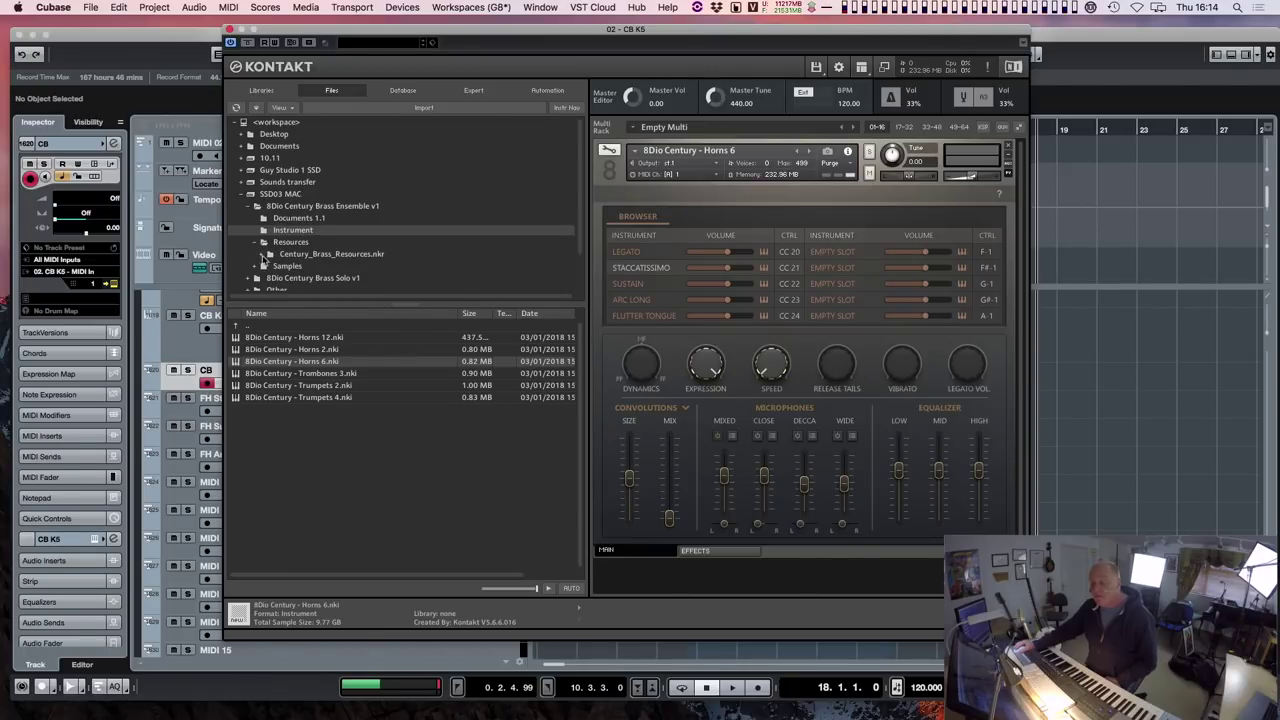
{"action": "left_click", "coordinate": [258, 244]}
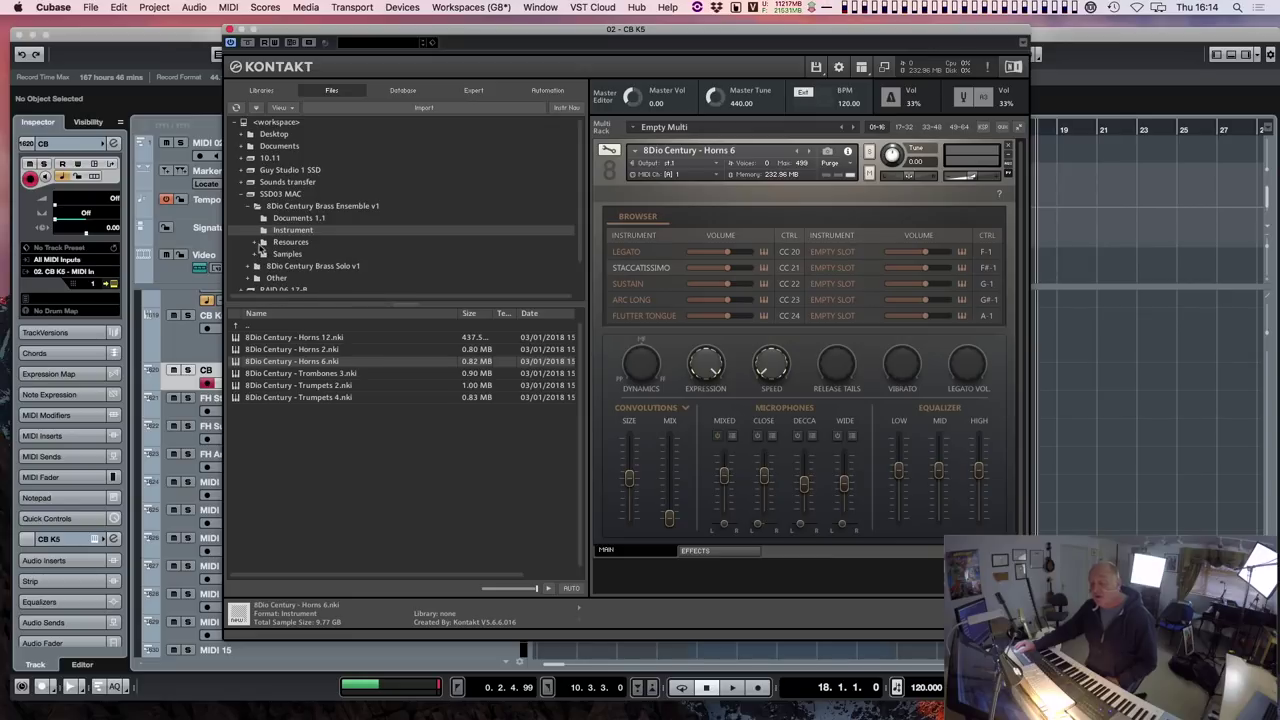